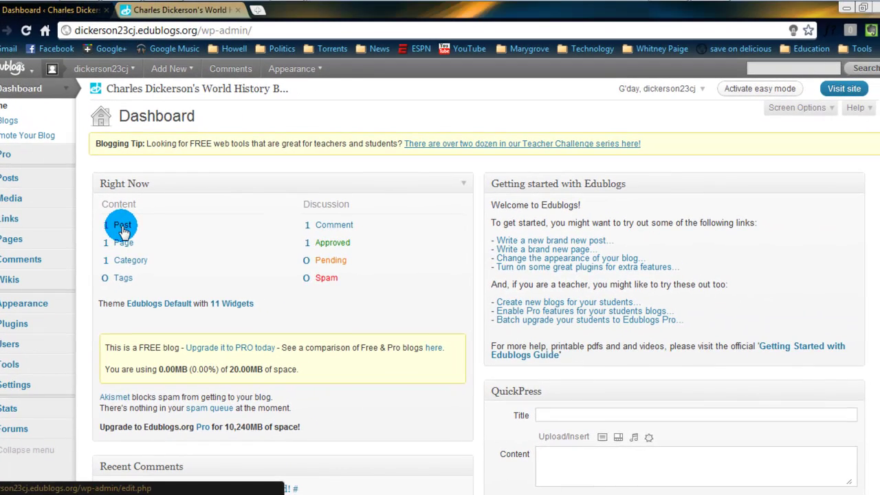
- Move the default "Hello world!" post to the trash from the blog's list of posts
left_click(196, 124)
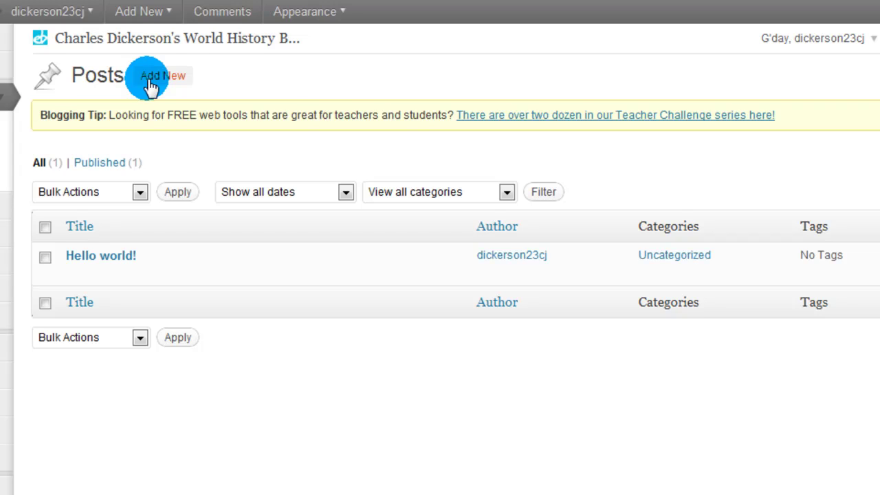
left_click(44, 258)
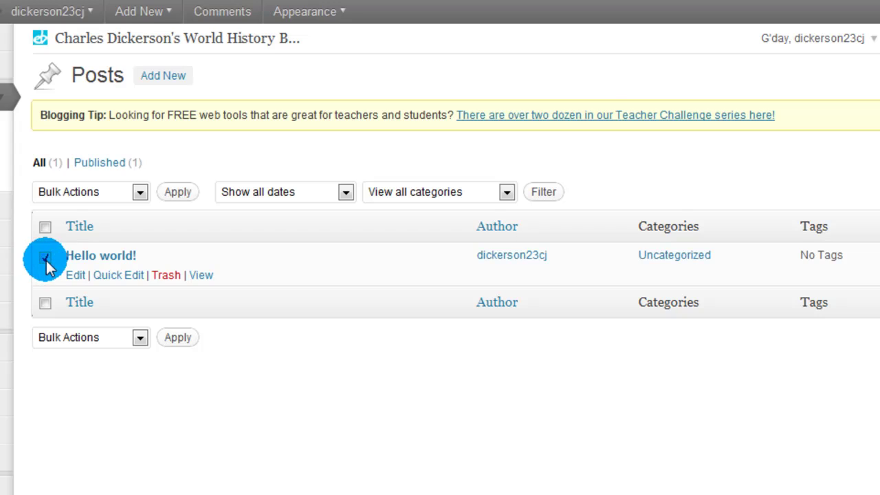
left_click(160, 279)
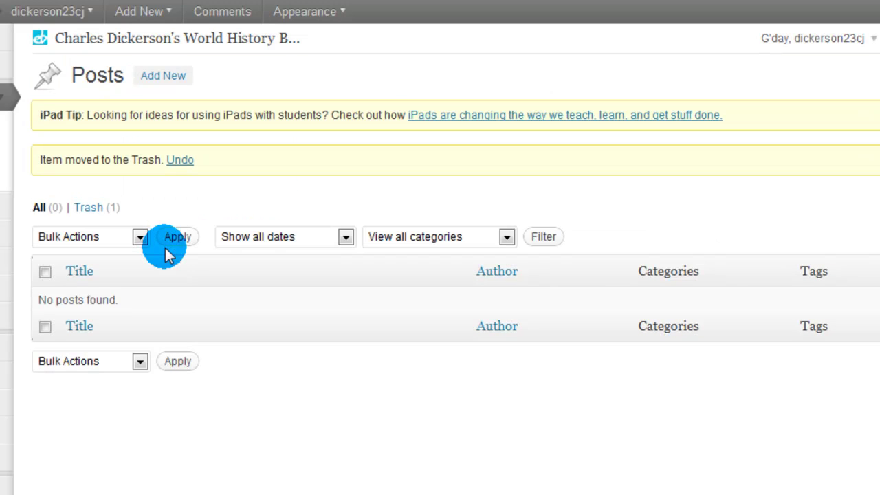
- Start a new post and title it "This is my first post...and it is awesome!!!"
left_click(159, 81)
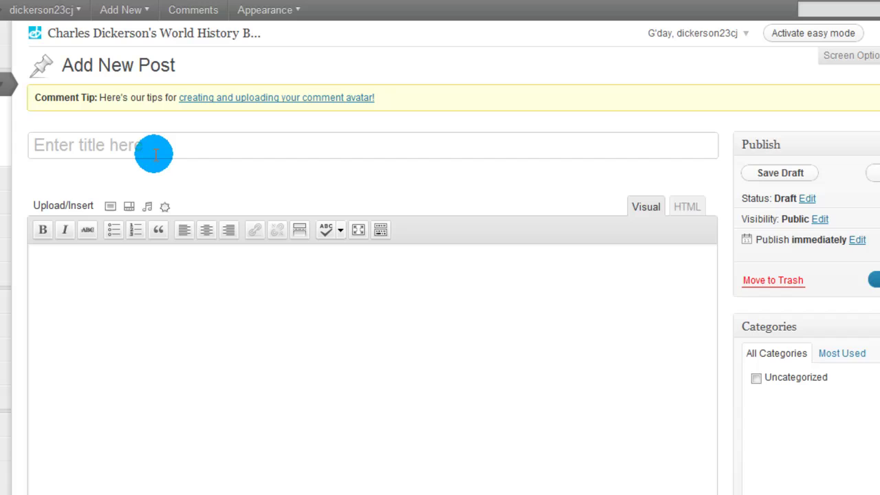
type("This is ")
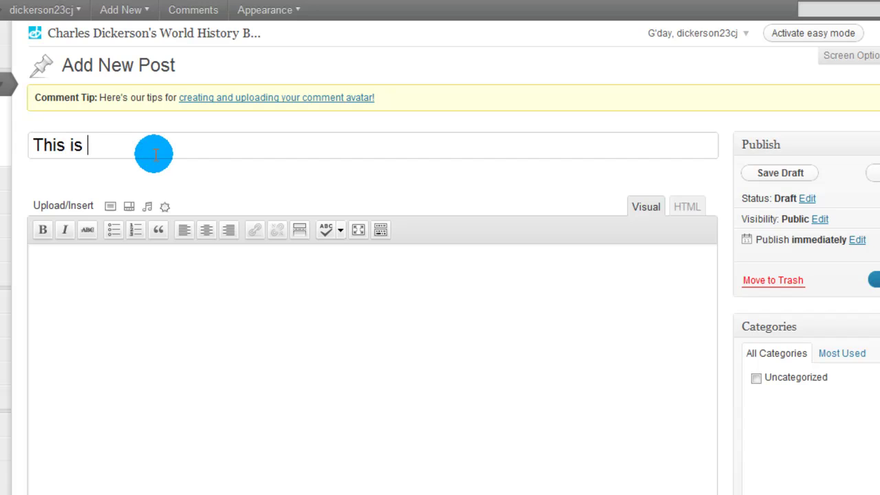
type("my first")
key("BackSpace")
type("first post...and it is ")
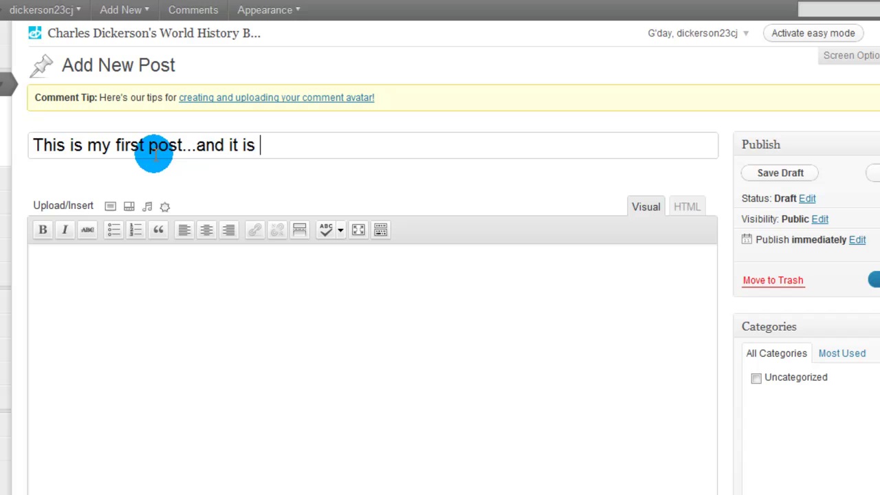
type("awesome!!")
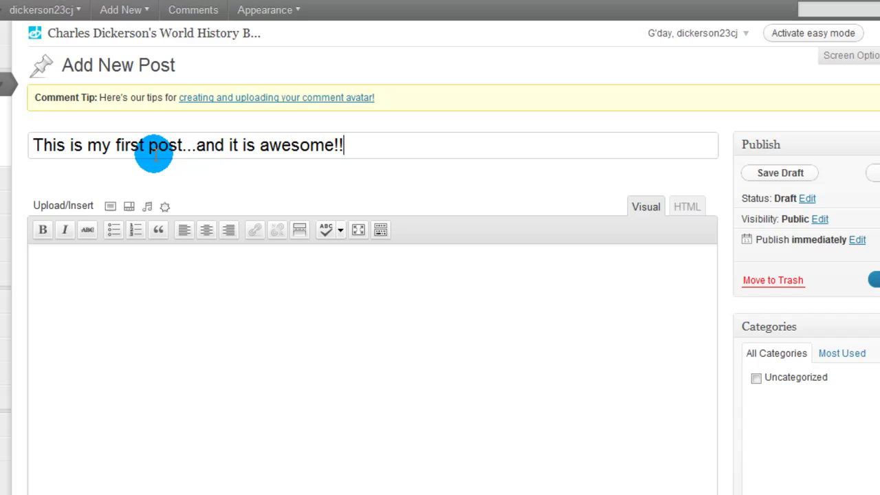
type("!")
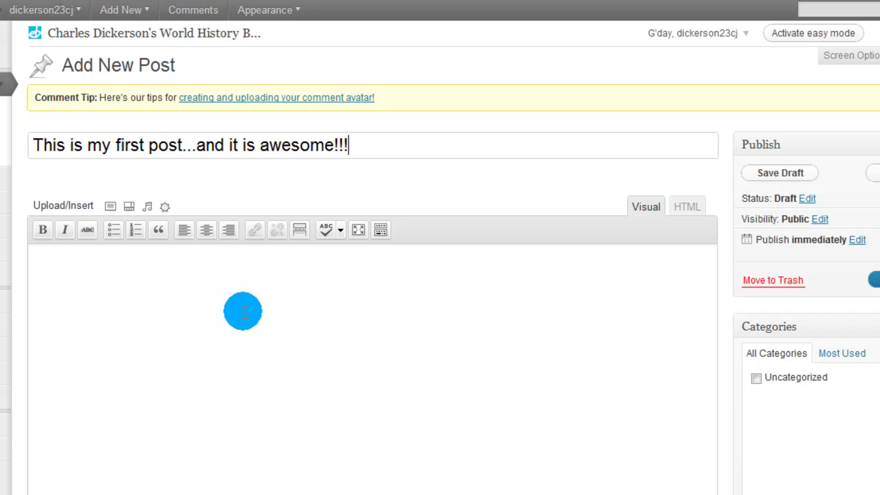
- Write two paragraphs in the post body: "You can type whatever you want." and "This is where your content goes."
left_click(103, 275)
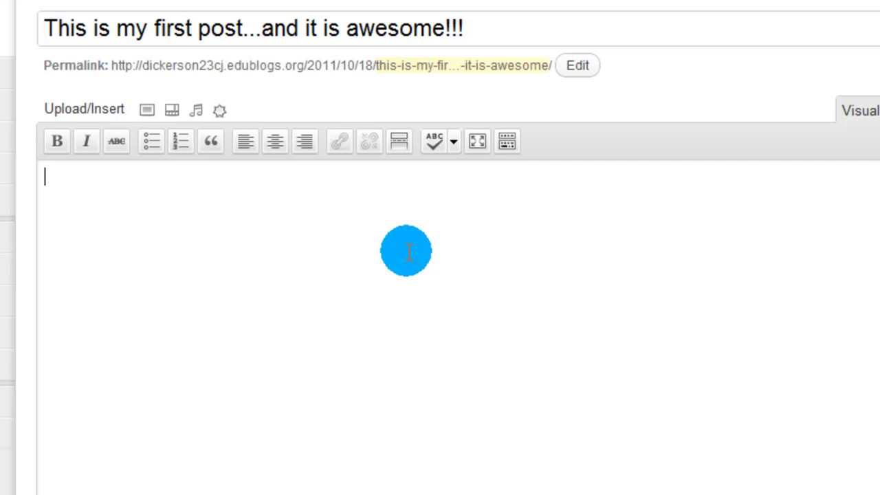
type("You can yp")
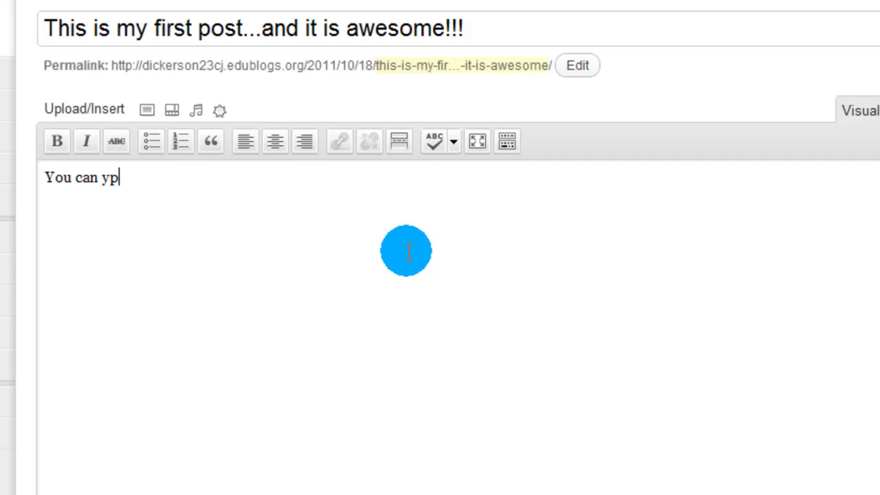
key("BackSpace")
key("BackSpace")
type("type whatever you")
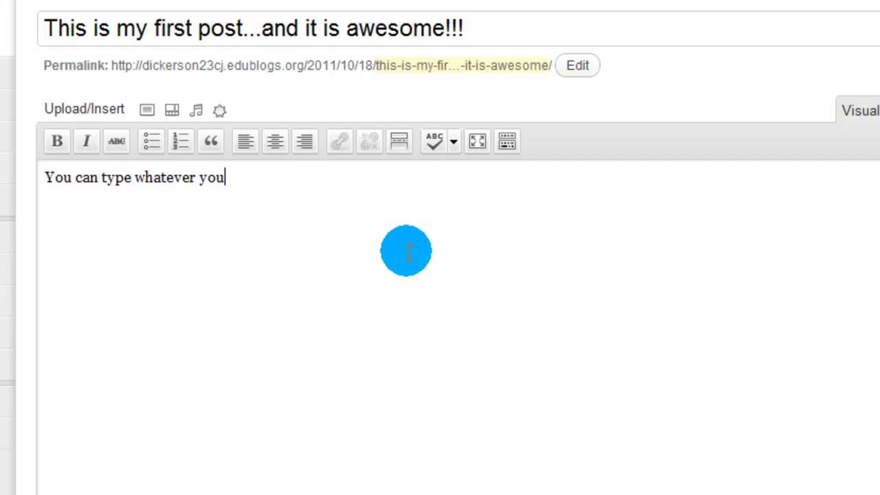
type(" want.")
key("Return")
key("Return")
key("BackSpace")
type("This is")
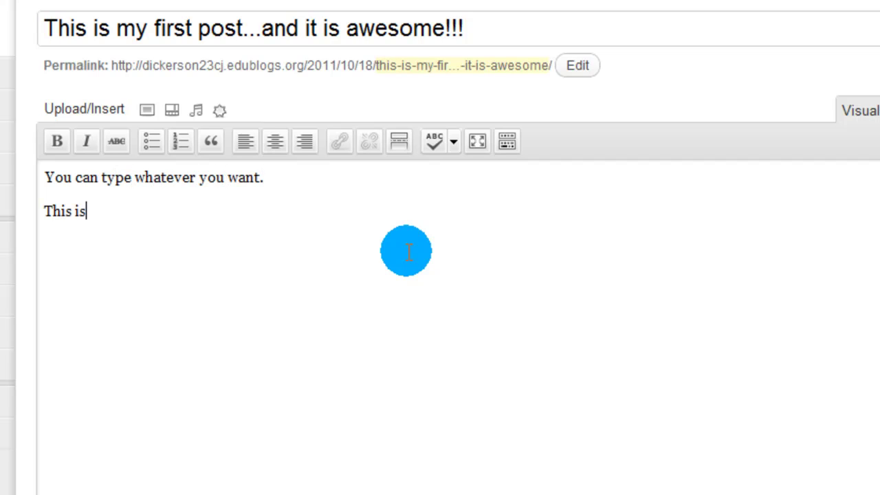
type(" where your conten")
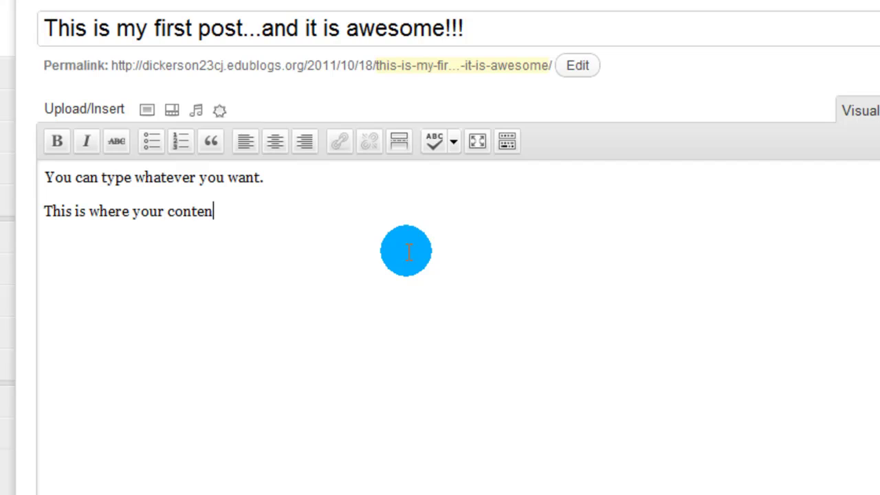
type("t goes.")
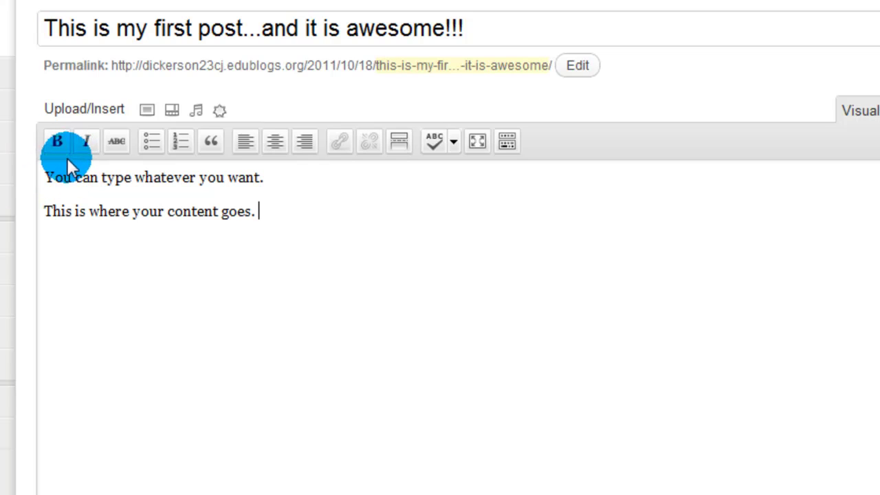
- Make the word "You" bold and the word "can" italic in the first body paragraph
left_click(58, 176)
double_click(58, 175)
left_click(58, 142)
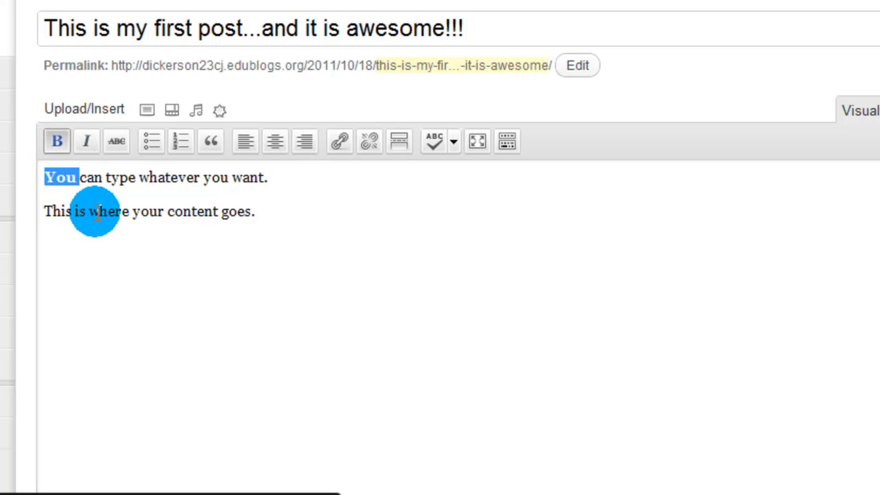
double_click(100, 178)
left_click(87, 141)
left_click(114, 213)
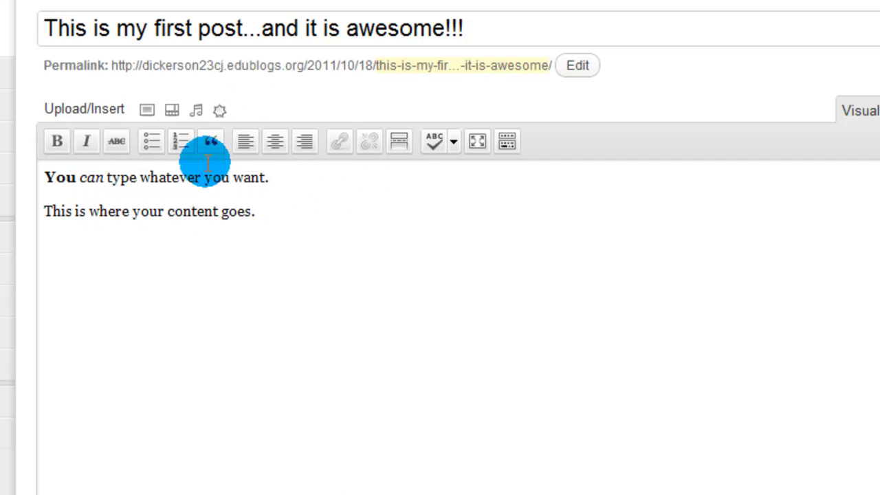
- Try centre alignment on both body paragraphs, then return them to left alignment
left_click_drag(257, 212, 40, 174)
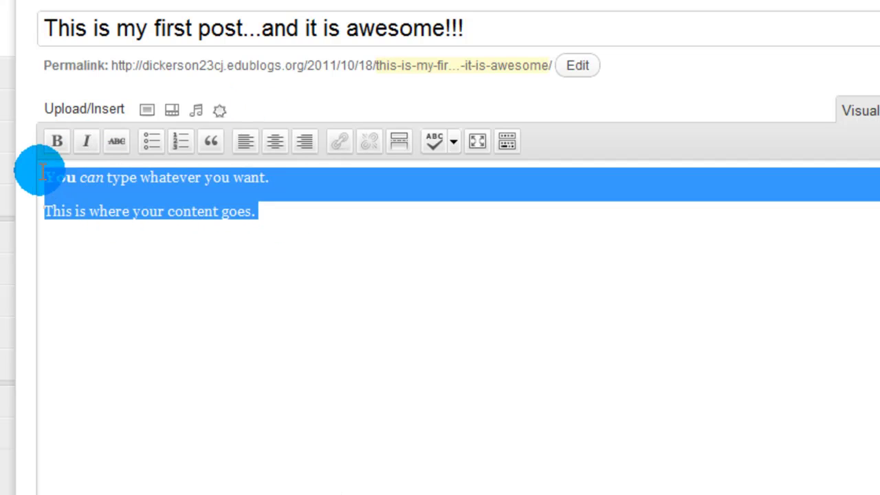
left_click(277, 144)
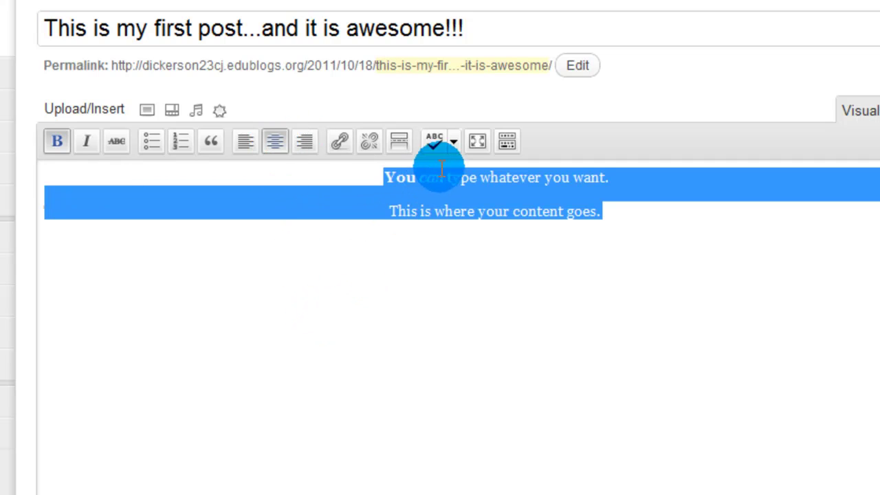
left_click(452, 144)
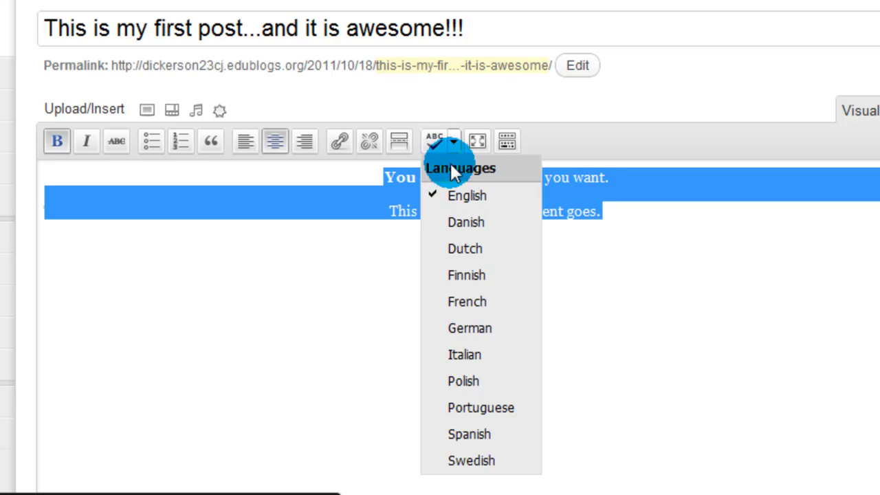
left_click(581, 95)
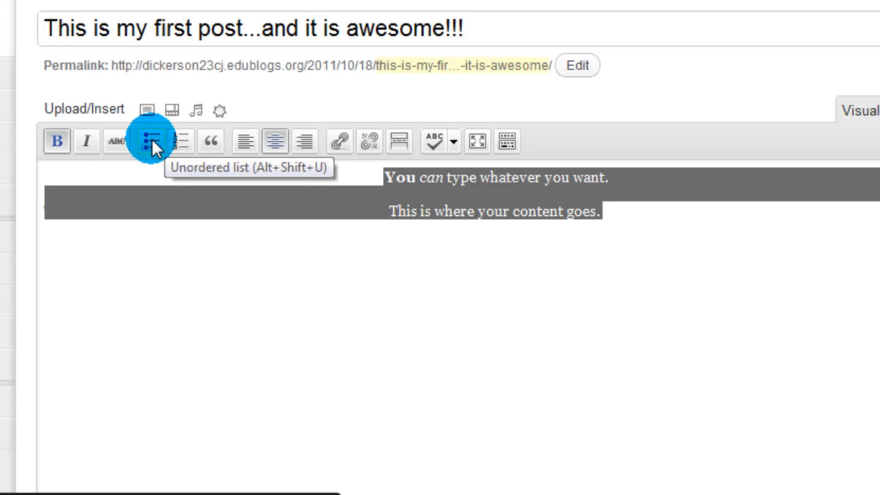
left_click(252, 148)
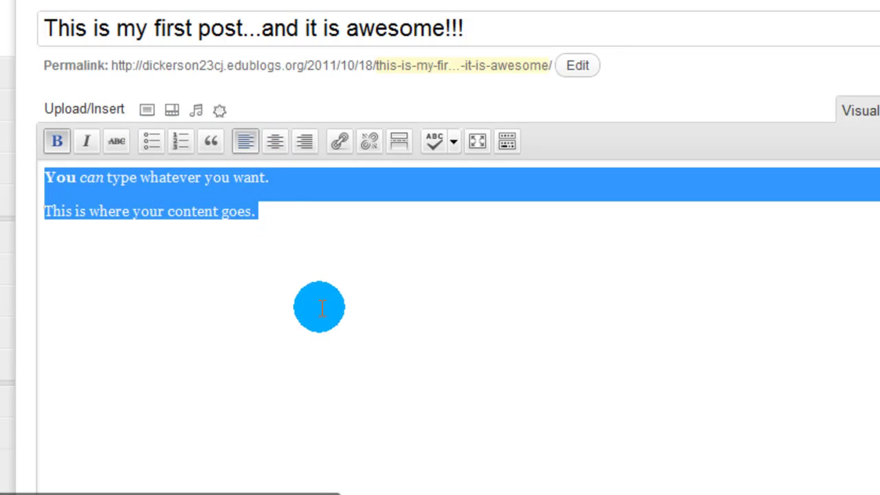
left_click(300, 209)
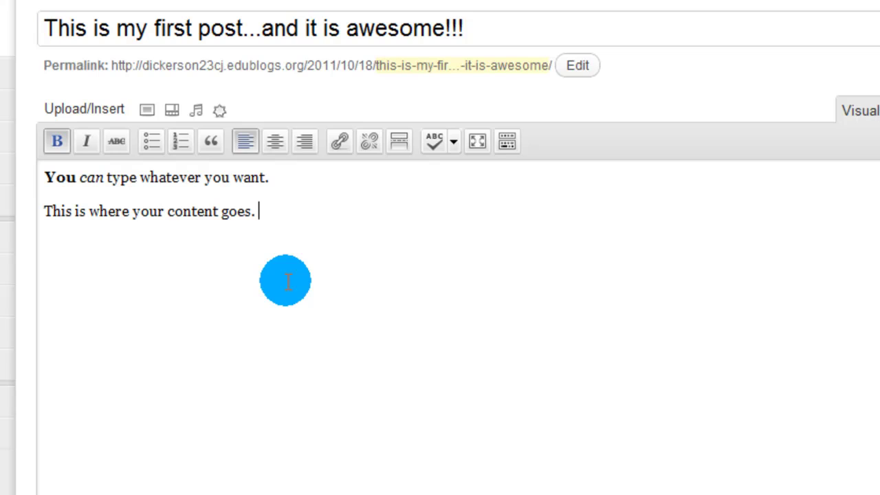
- Add an empty line after the last body paragraph and publish the post
key("Return")
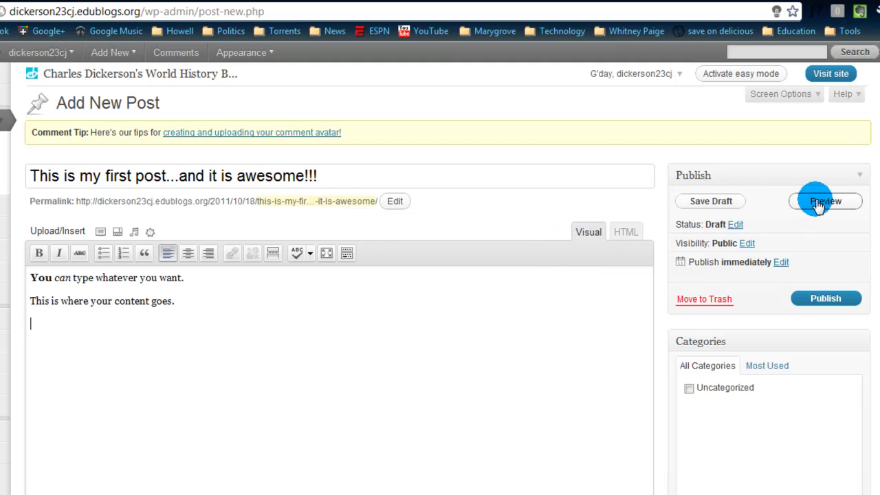
left_click(733, 209)
left_click(820, 304)
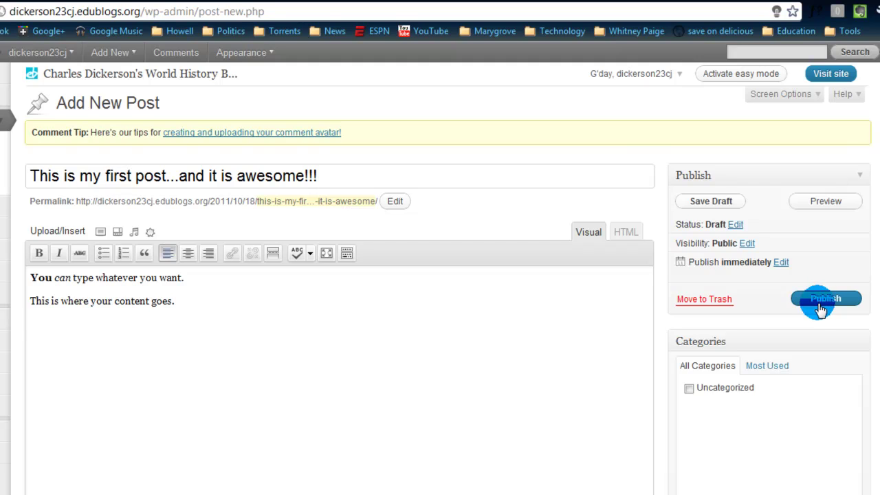
left_click(832, 303)
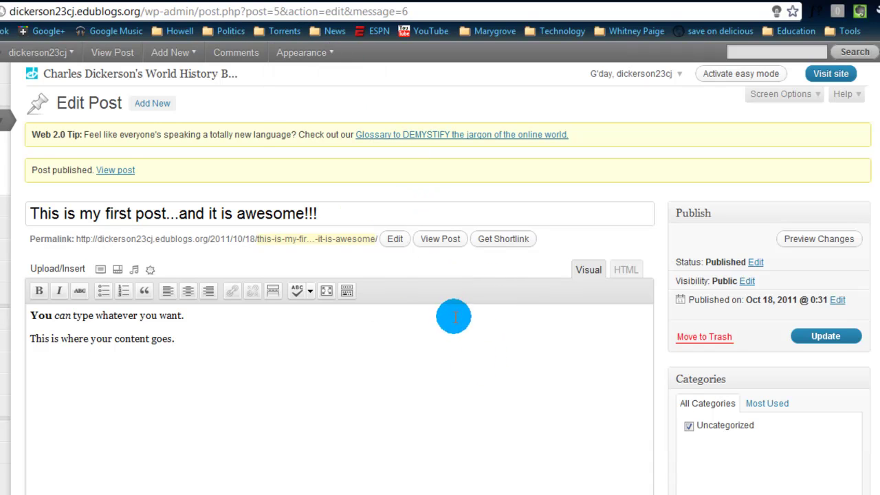
- Open the public blog site and review how the new post appears on its home page
left_click(829, 77)
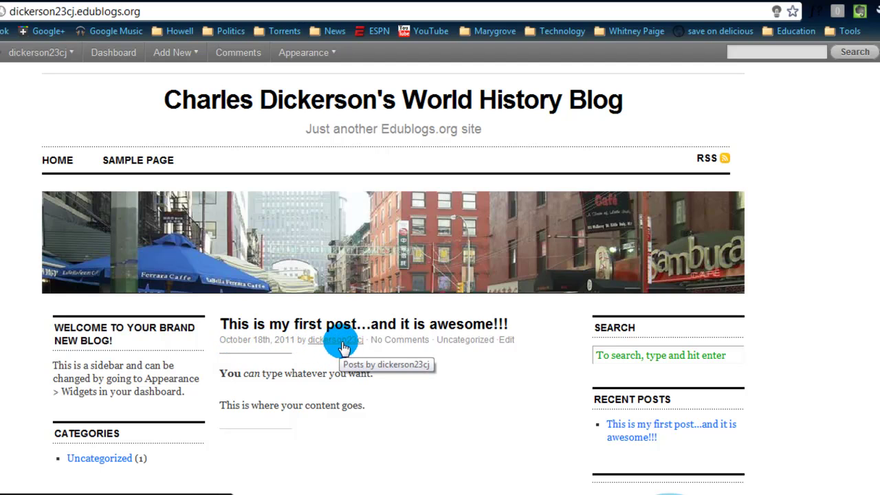
scroll(407, 378, "down", 1)
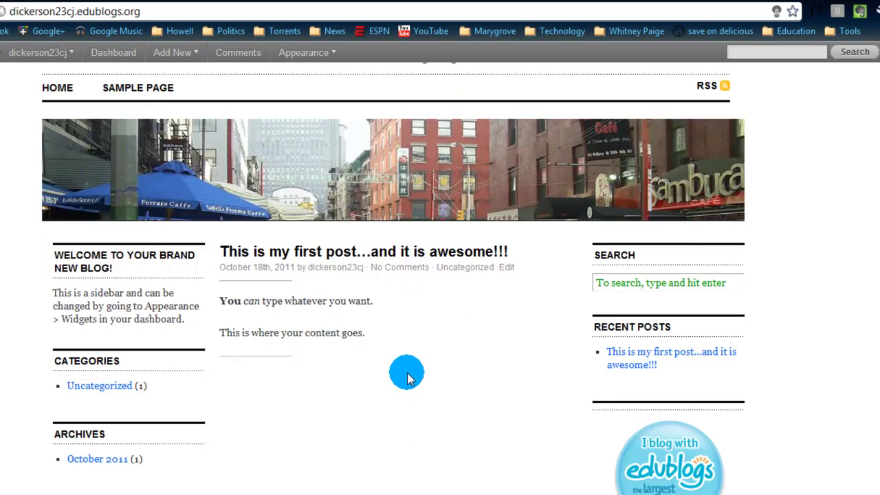
scroll(407, 378, "up", 1)
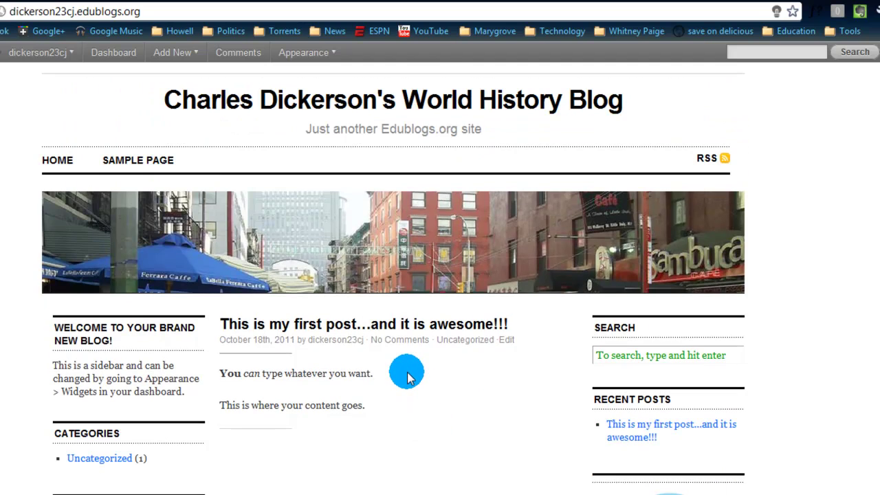